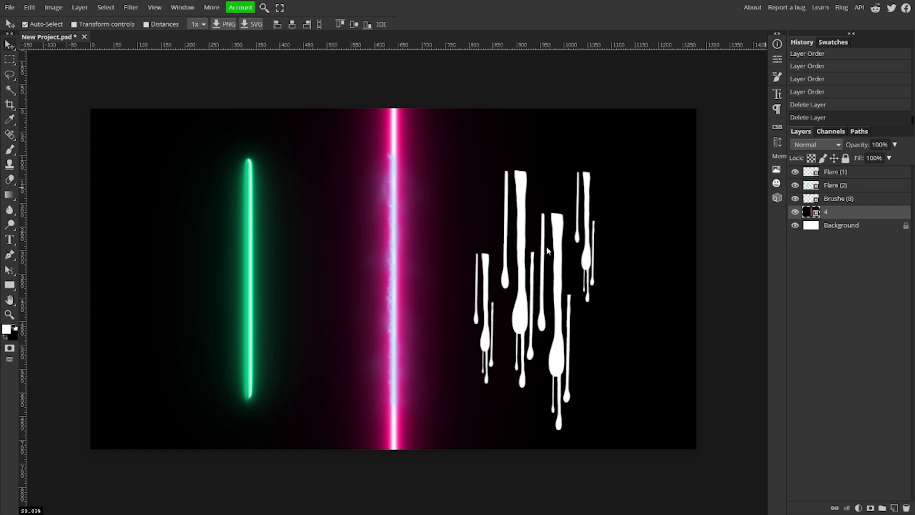
- Create a new layer folder and rename it '-e-'
click(884, 508)
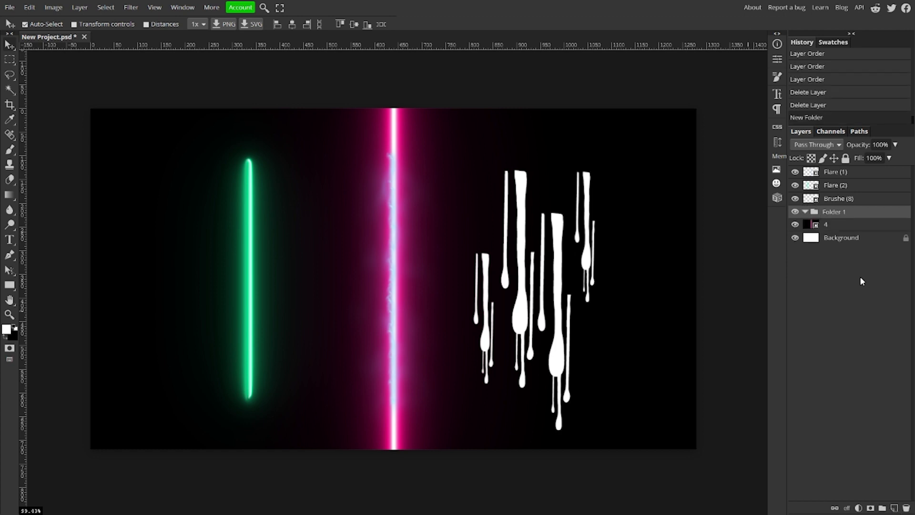
double_click(834, 212)
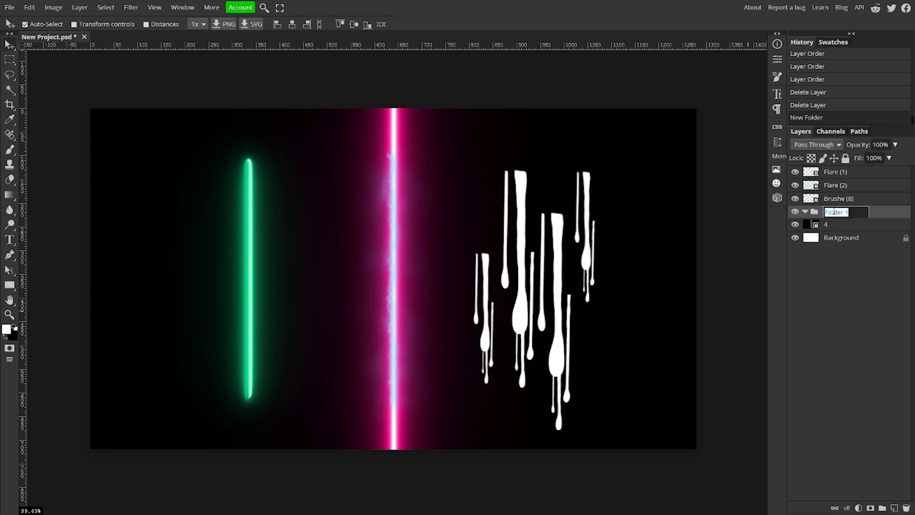
text(-e-)
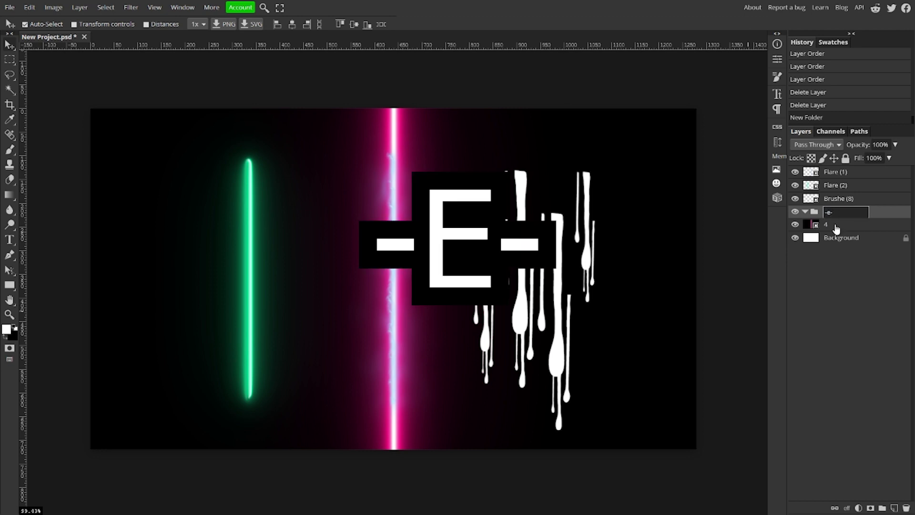
key(Return)
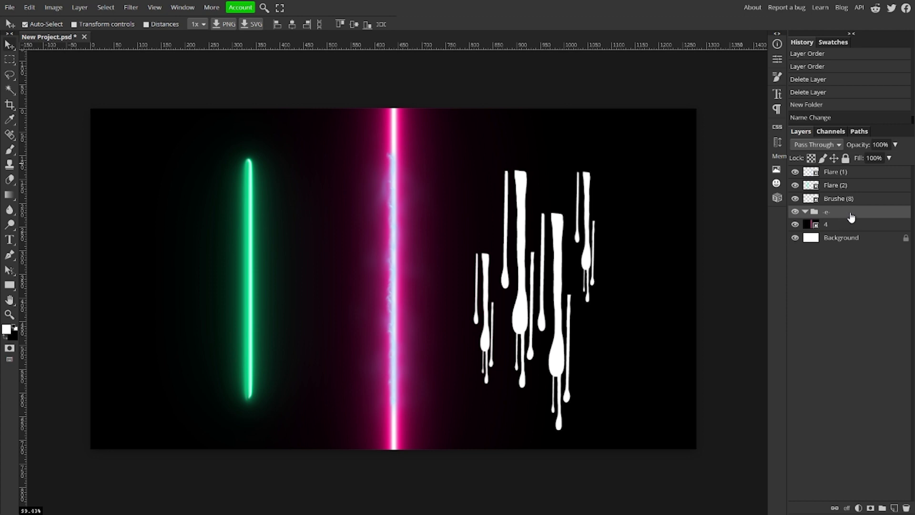
- Duplicate the '-e-' folder and name the copy '-e-' as well
key(ctrl+j)
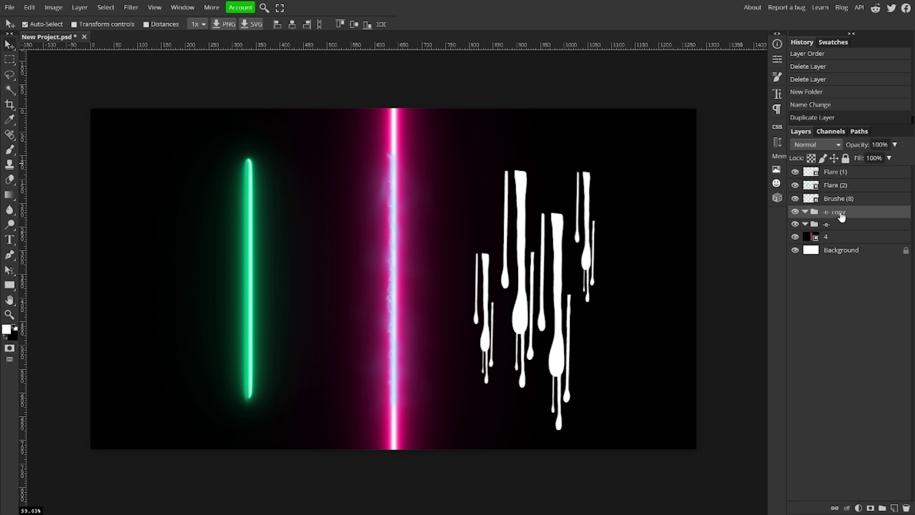
double_click(838, 213)
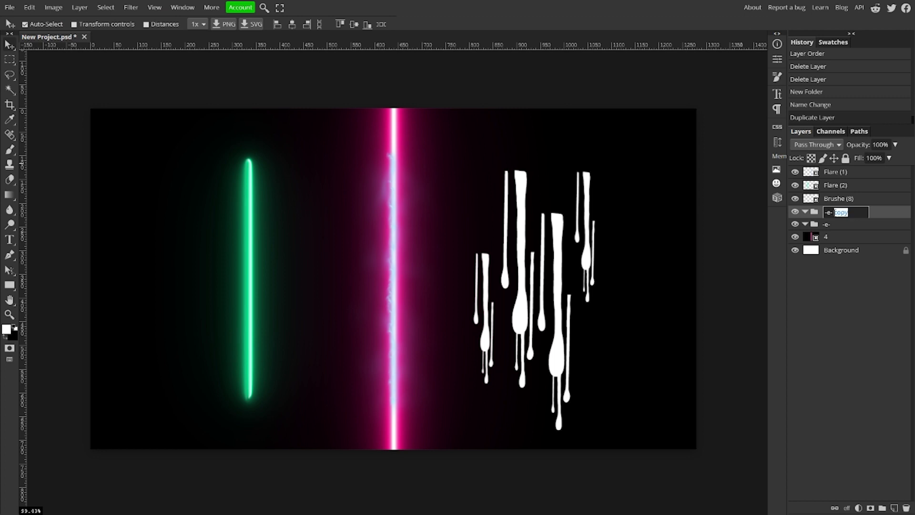
key(BackSpace)
key(Return)
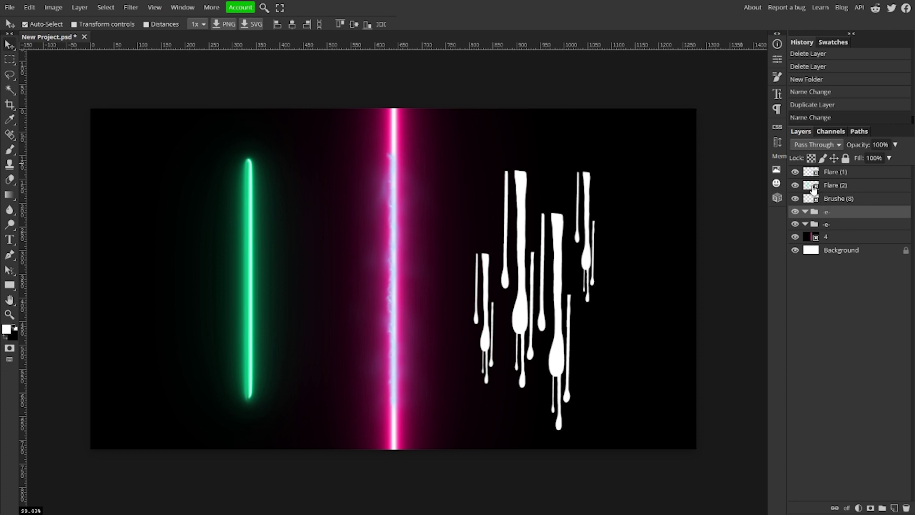
- Put Flare (2) and Brushe (8) into separate '-e-' folders, then collapse both folders
click(833, 186)
click(795, 186)
click(795, 185)
drag(847, 220, 846, 218)
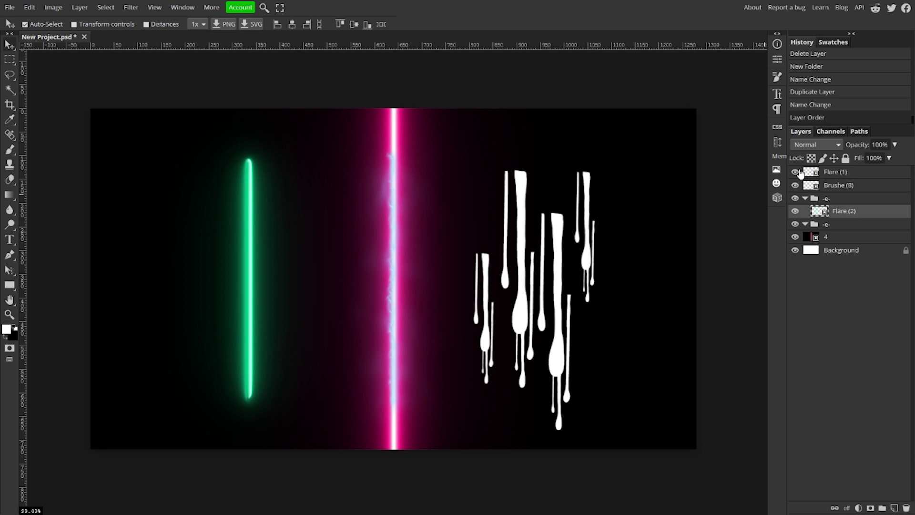
click(795, 172)
click(794, 186)
click(841, 185)
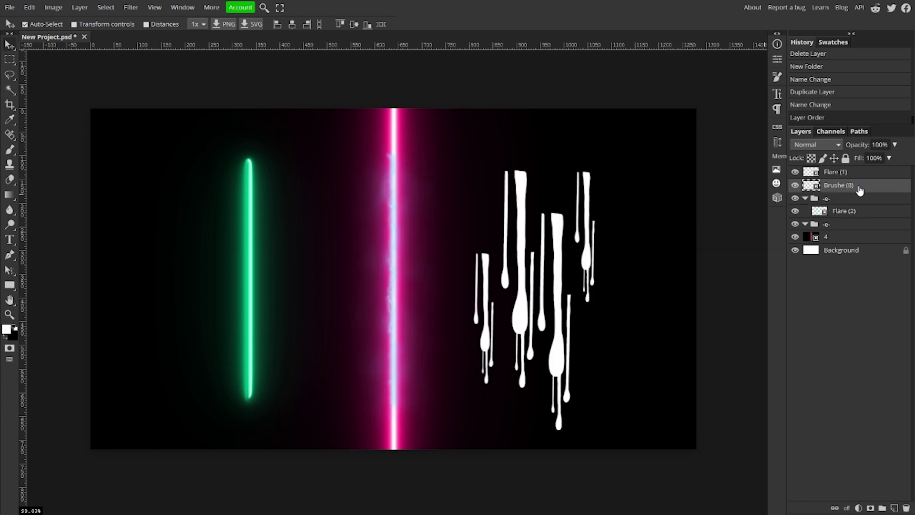
drag(839, 185, 844, 227)
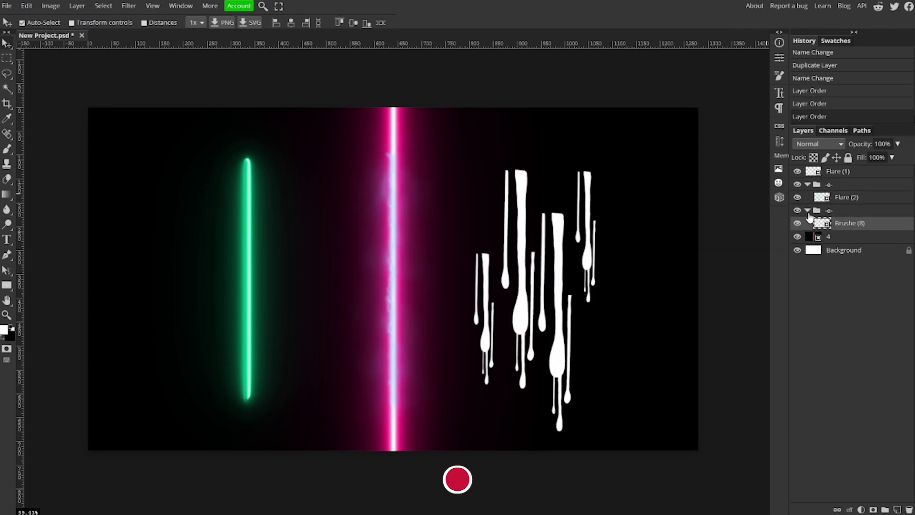
click(807, 211)
click(807, 185)
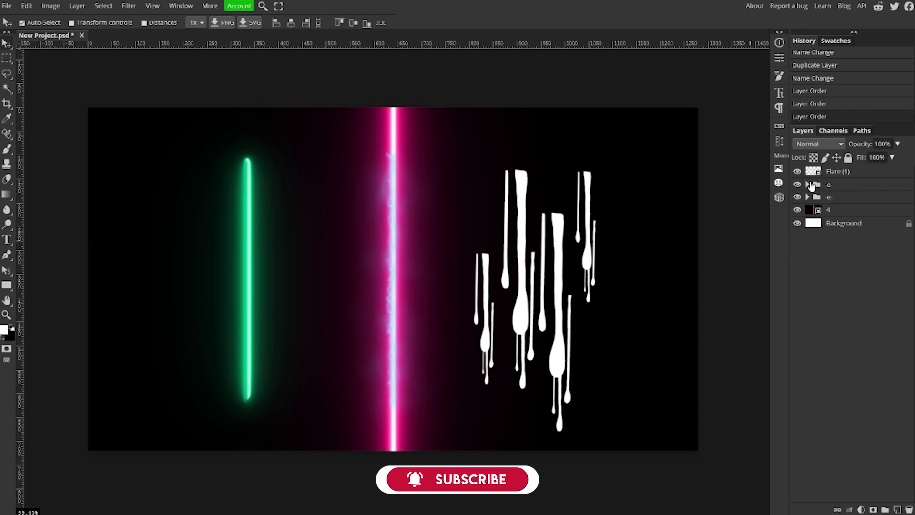
- In Export Layers, export only layers and folders whose name starts with '-e-'
click(8, 6)
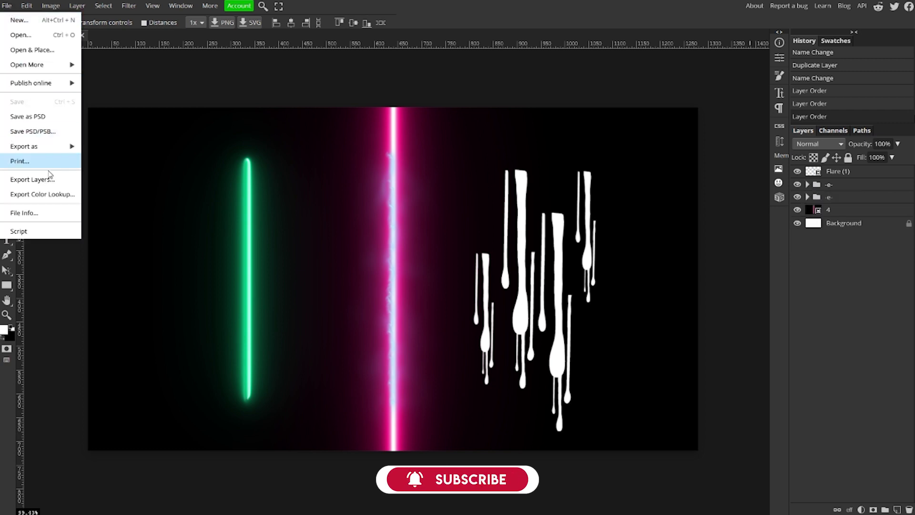
click(52, 185)
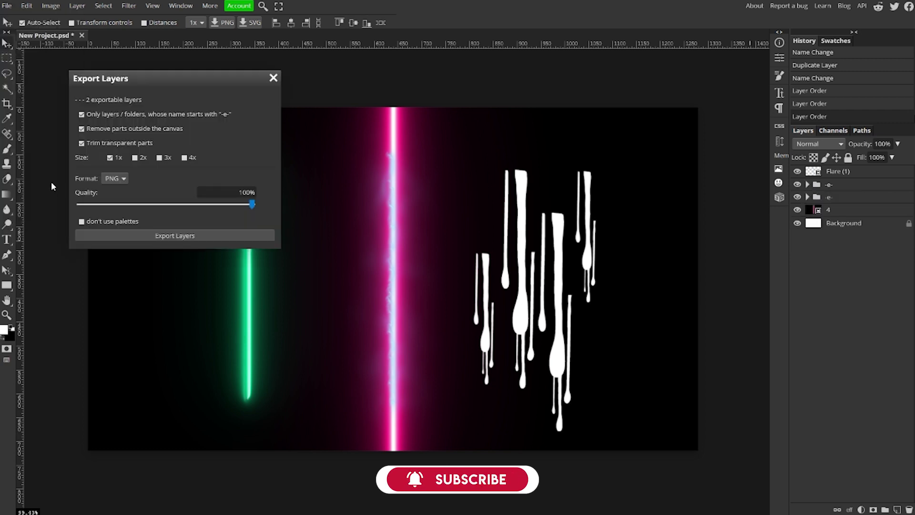
click(80, 115)
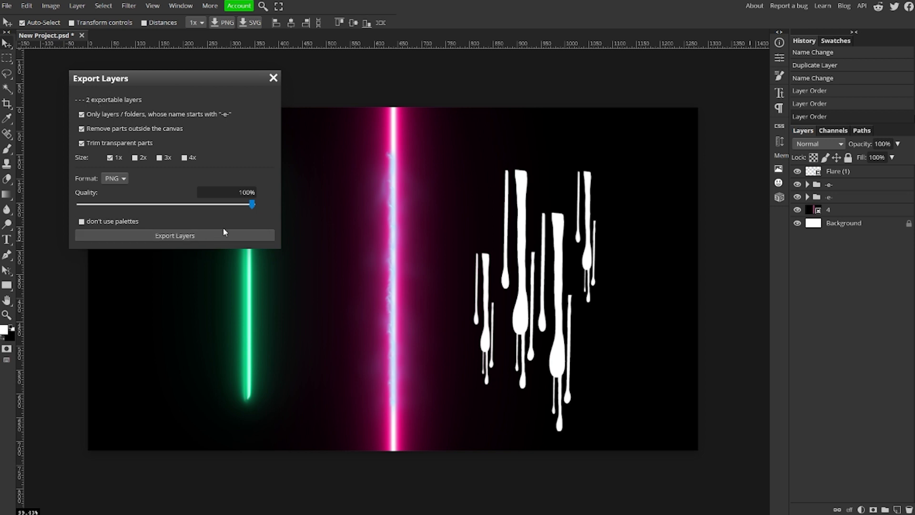
- Export the layers as PNGs and open the downloaded assets(3).zip
click(275, 79)
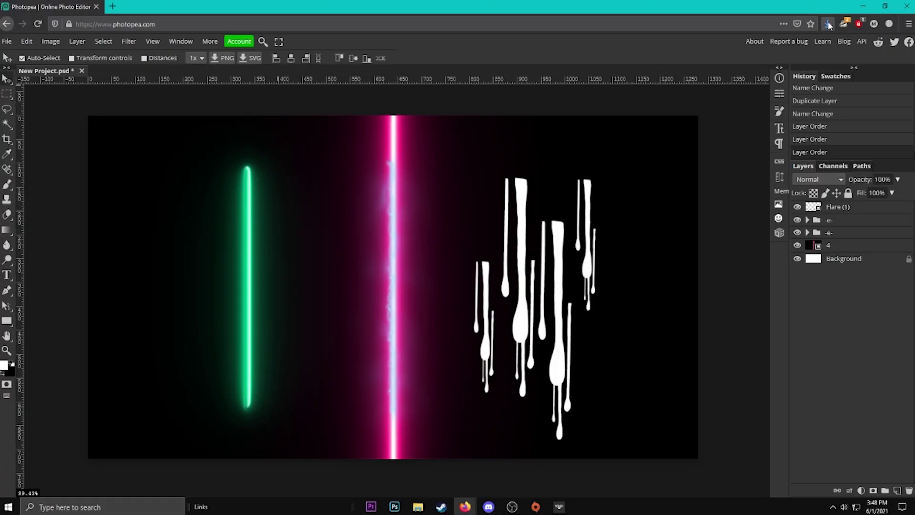
click(828, 28)
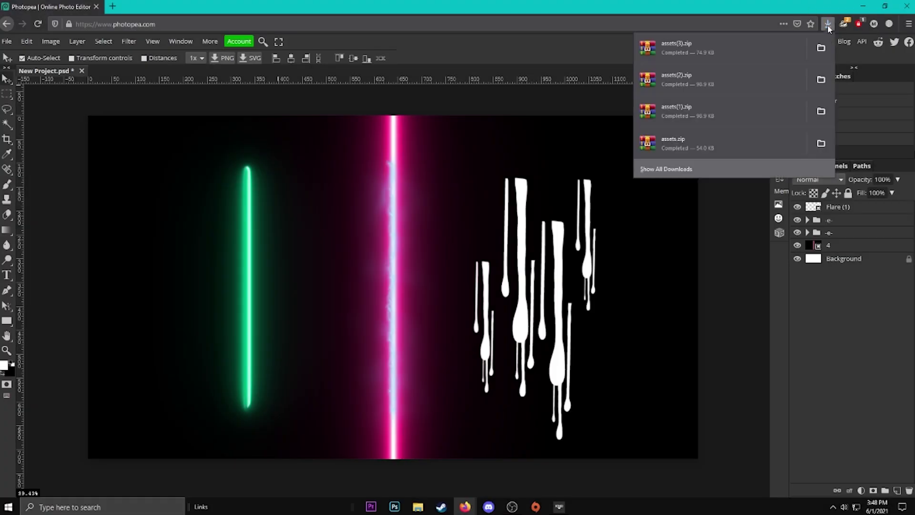
click(720, 47)
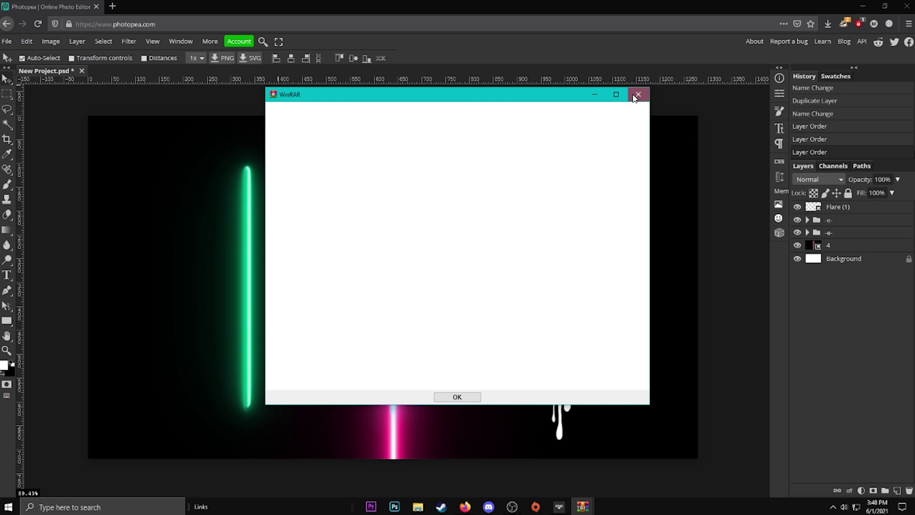
- Dismiss the WinRAR evaluation notice and preview the exported PNGs in assets(3).zip
click(635, 97)
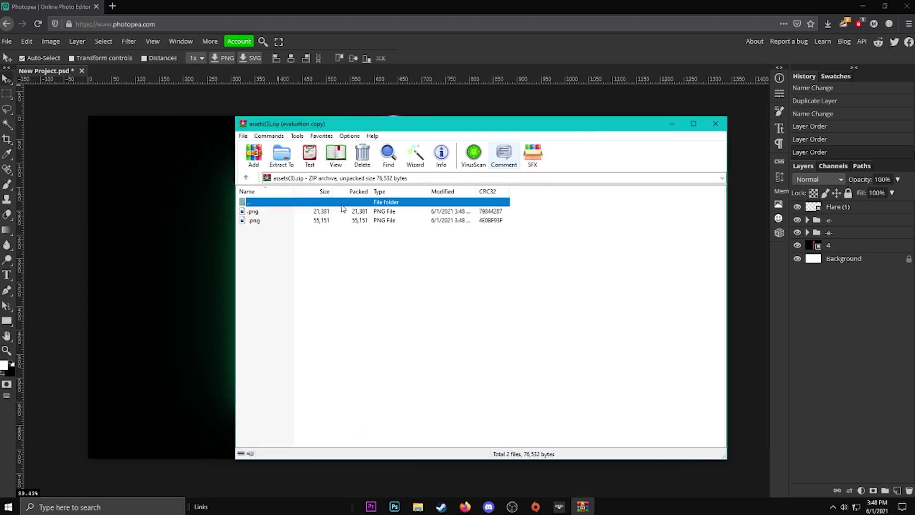
click(254, 211)
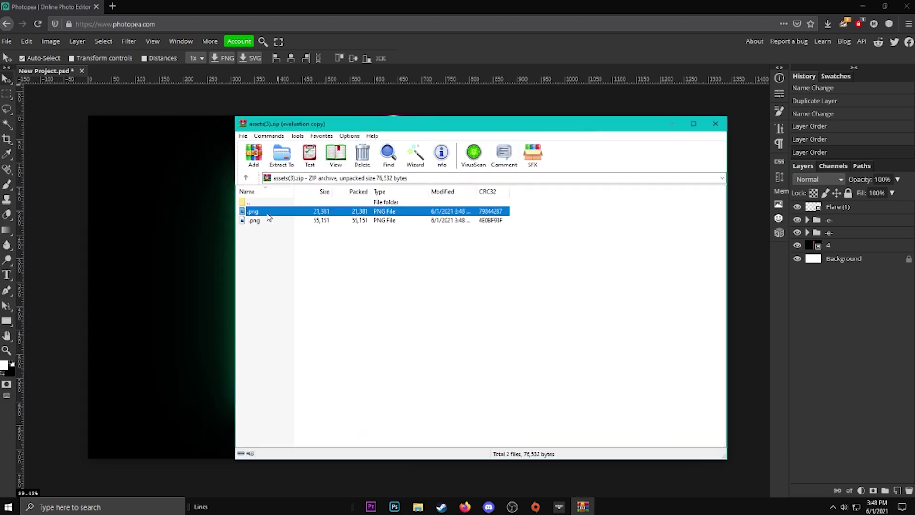
double_click(254, 211)
click(907, 7)
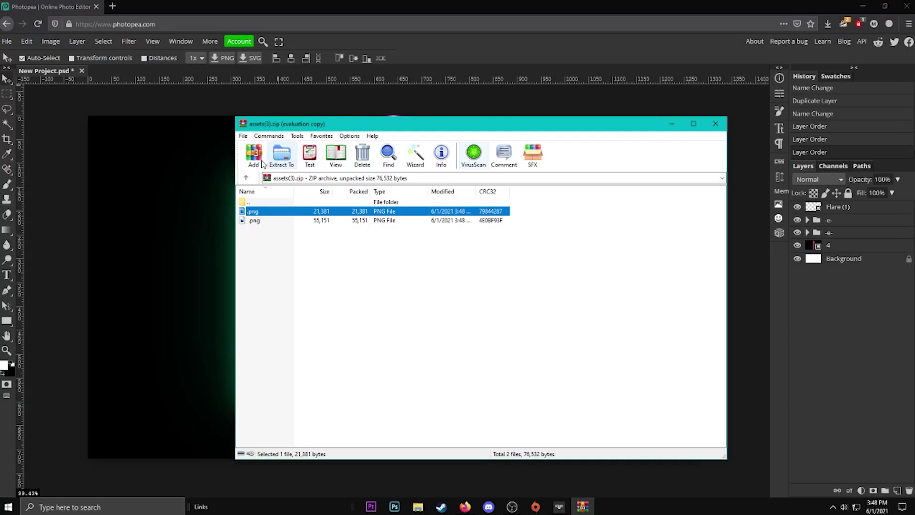